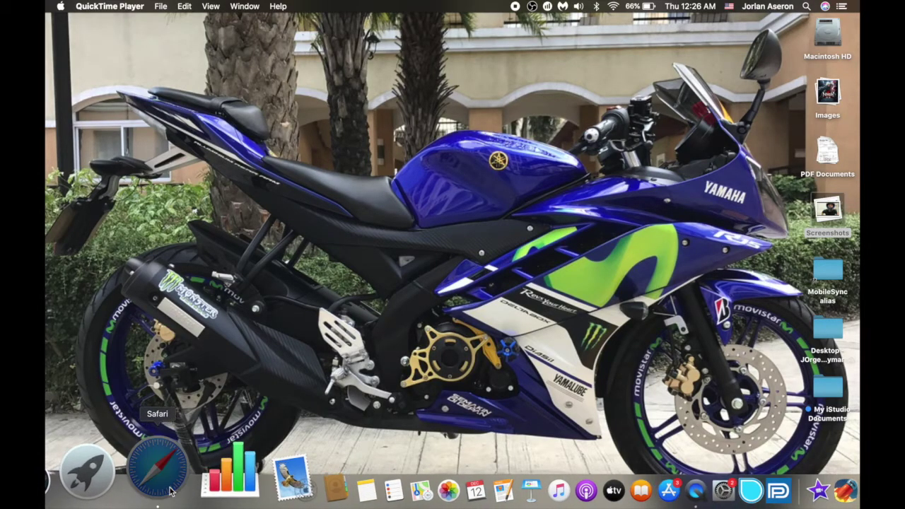
Step: Open Safari and load the support.shinywhitebox.com article on installing iShowU Audio Capture (Mojave and earlier)
left_click(152, 472)
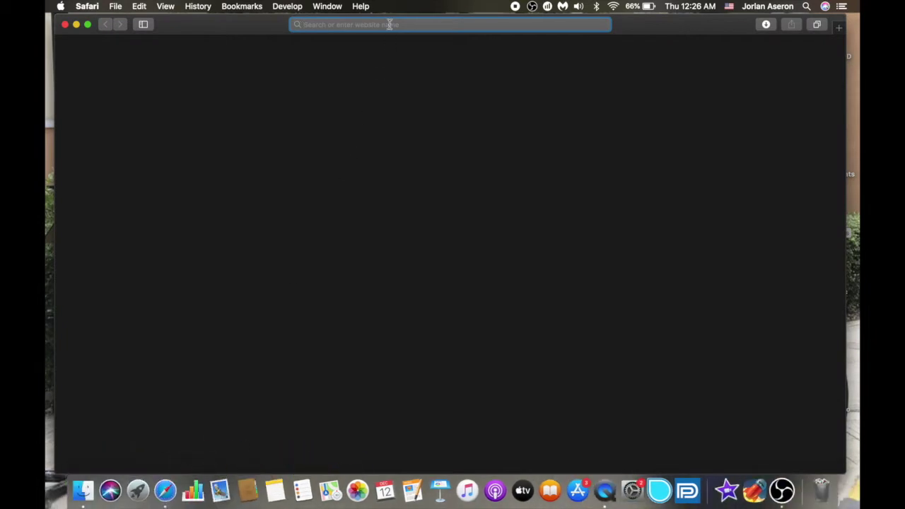
type("https://support.shinywhitebox.com/hc/en-us/articles/204161459-Installing-iShowU-Audio-Capture-Mojave-and-earlier-")
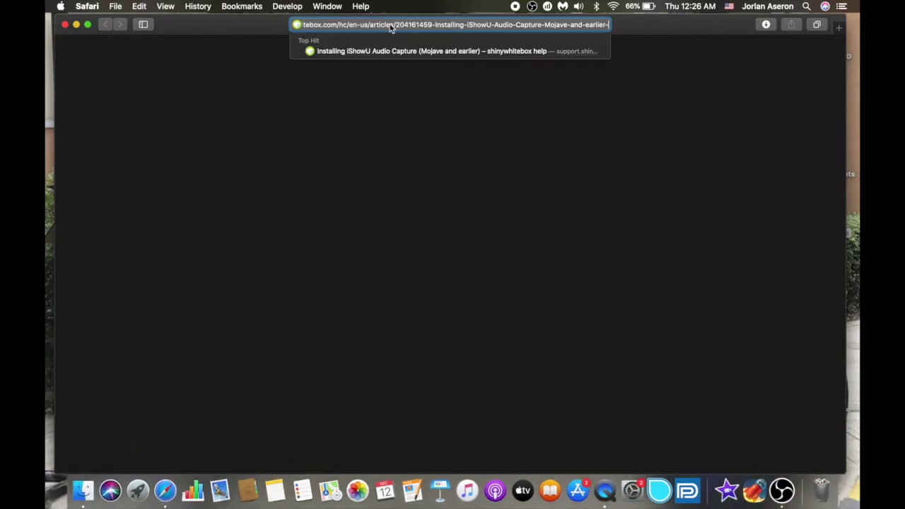
key("Return")
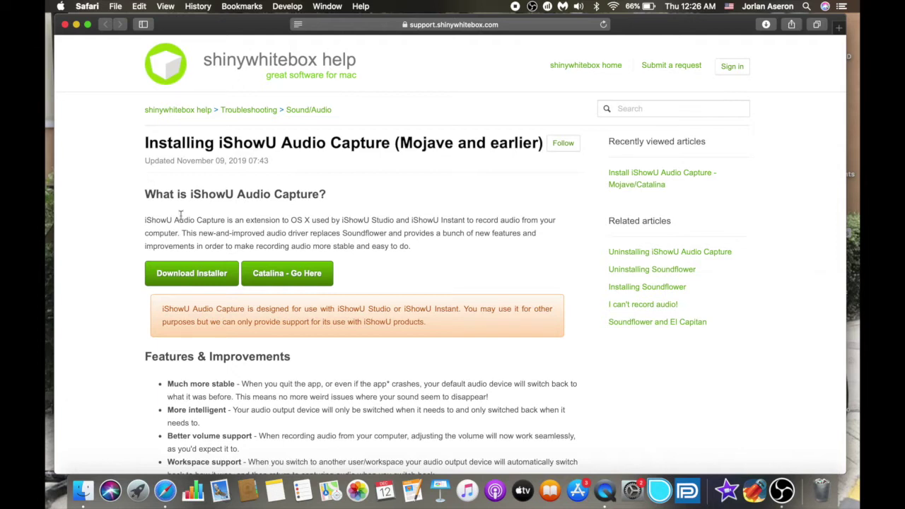
Step: Download the iShowU Audio Capture installer for Mojave or Catalina and clear the older entries from the downloads list
left_click(296, 276)
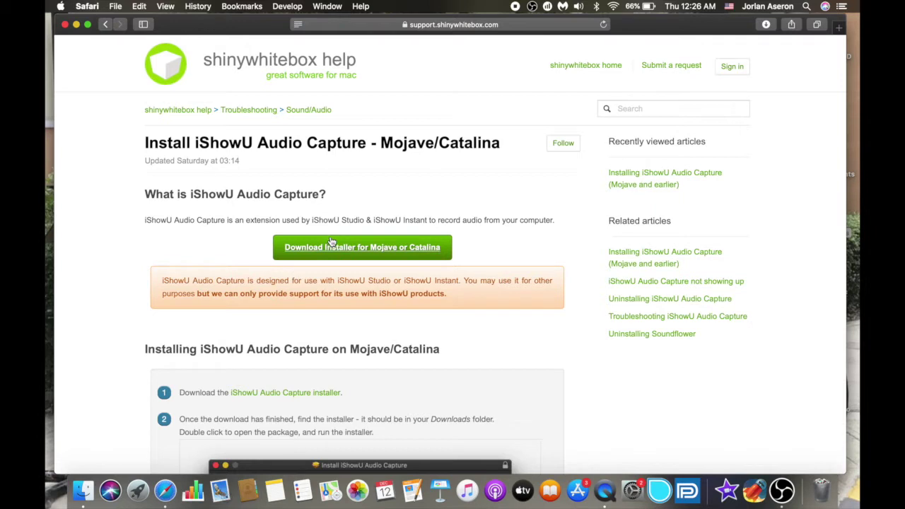
left_click(373, 249)
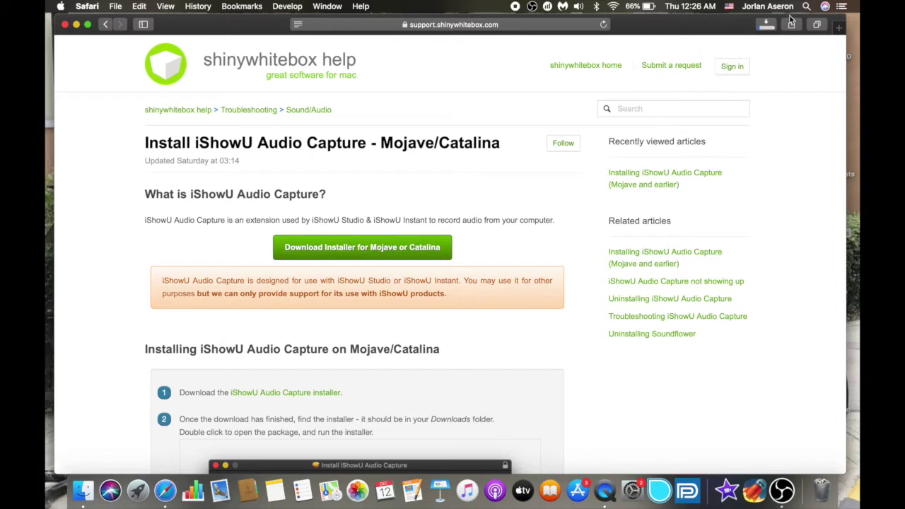
left_click(767, 26)
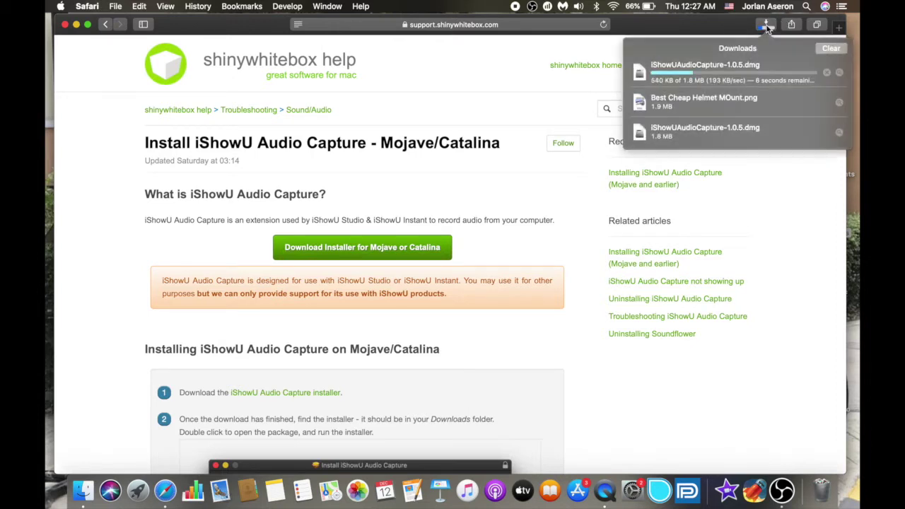
left_click(838, 51)
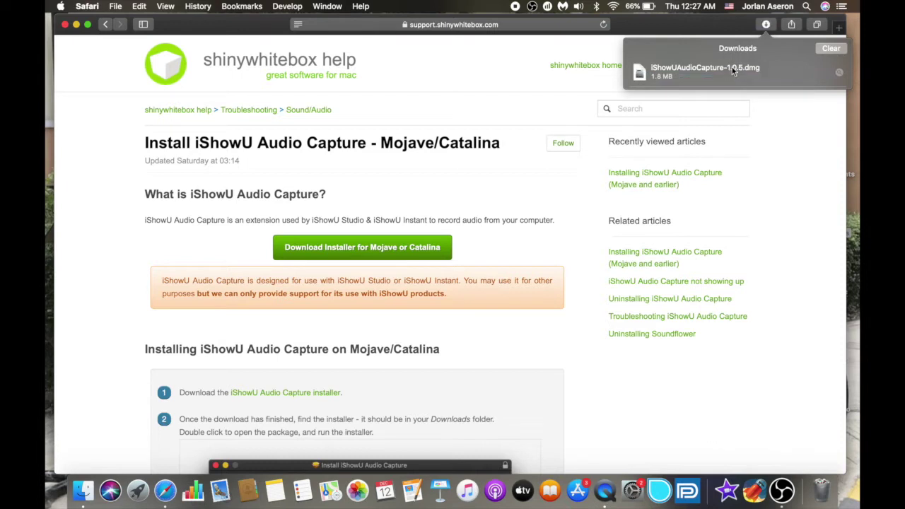
Step: Open the downloaded iShowUAudioCapture-1.0.5.dmg disk image and close the browser window
left_click(727, 68)
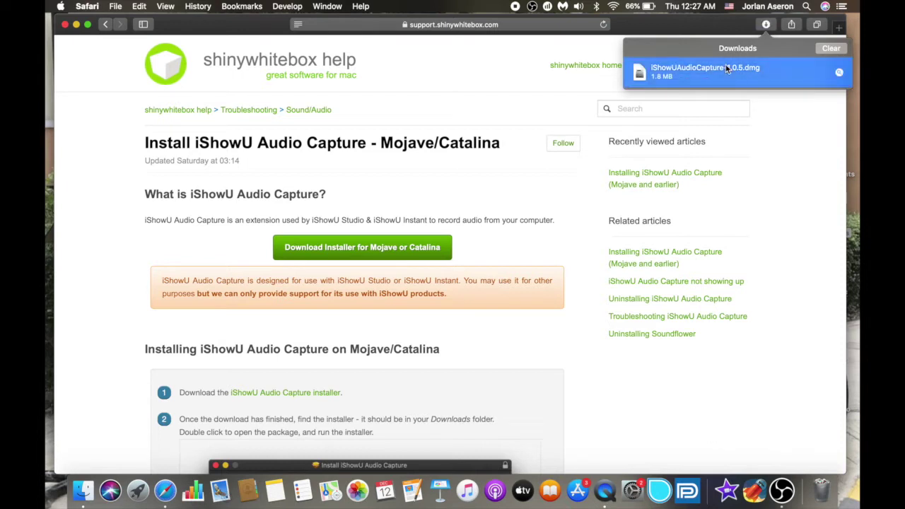
double_click(727, 68)
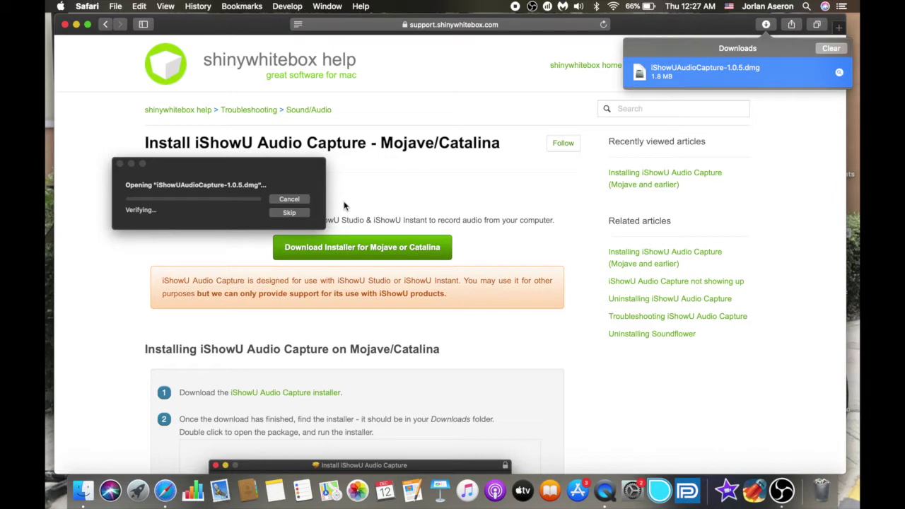
left_click(69, 27)
left_click(66, 25)
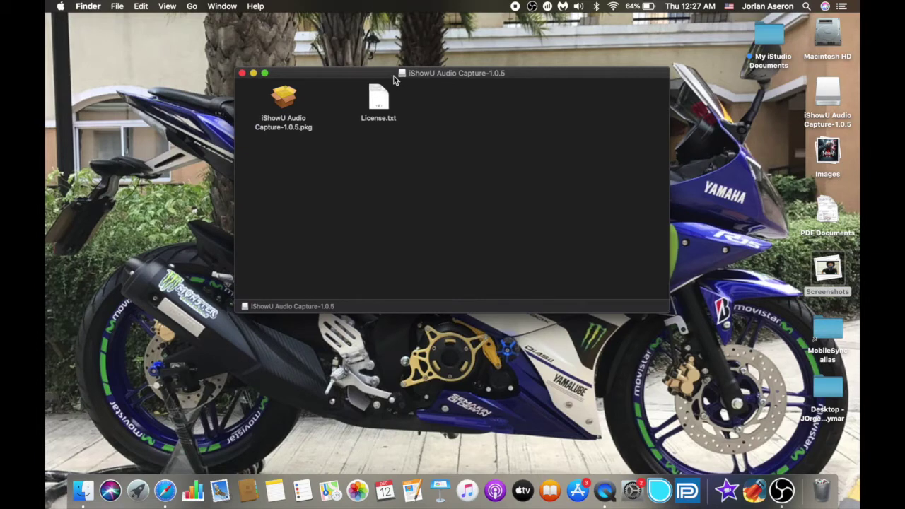
Step: Run the iShowU Audio Capture-1.0.5.pkg installer and perform a standard install on Macintosh HD
left_click_drag(398, 79, 369, 123)
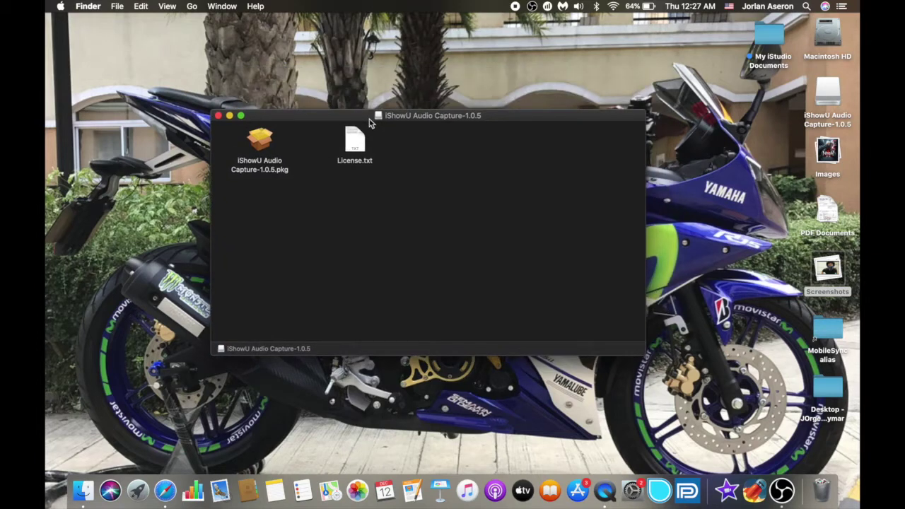
double_click(259, 142)
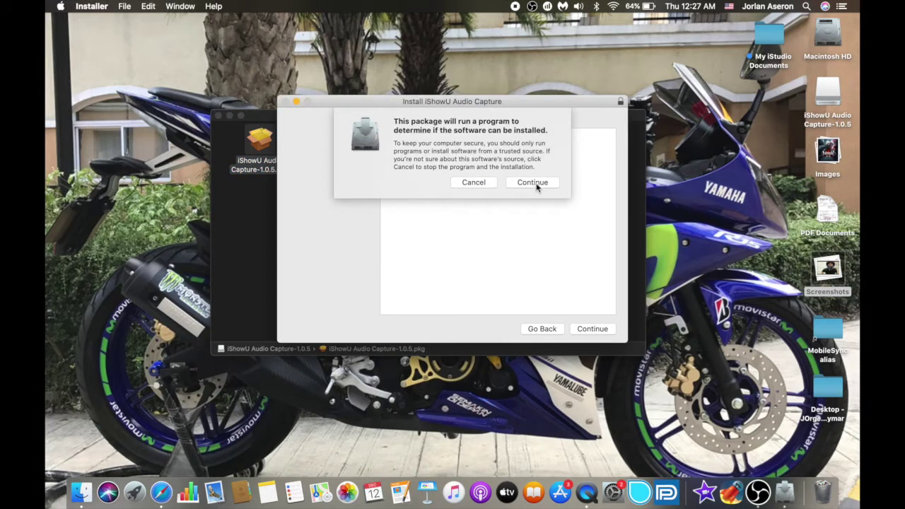
left_click(536, 183)
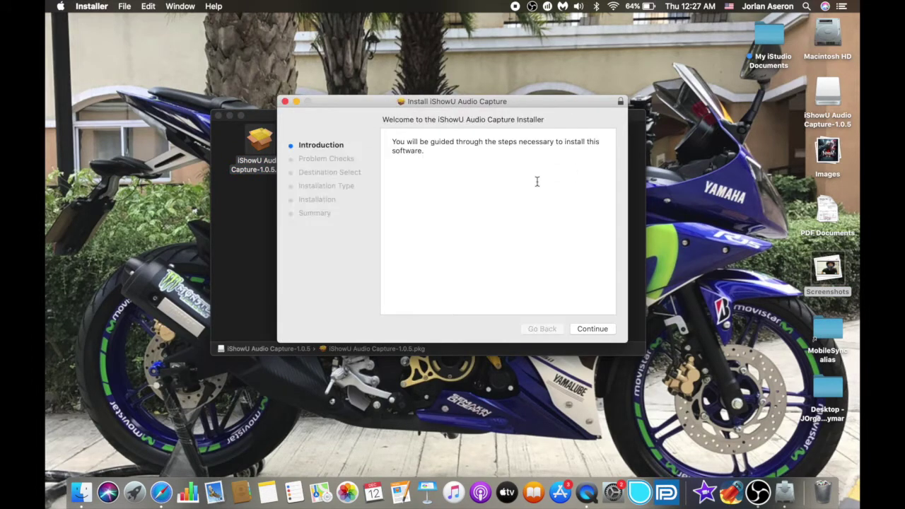
left_click(590, 331)
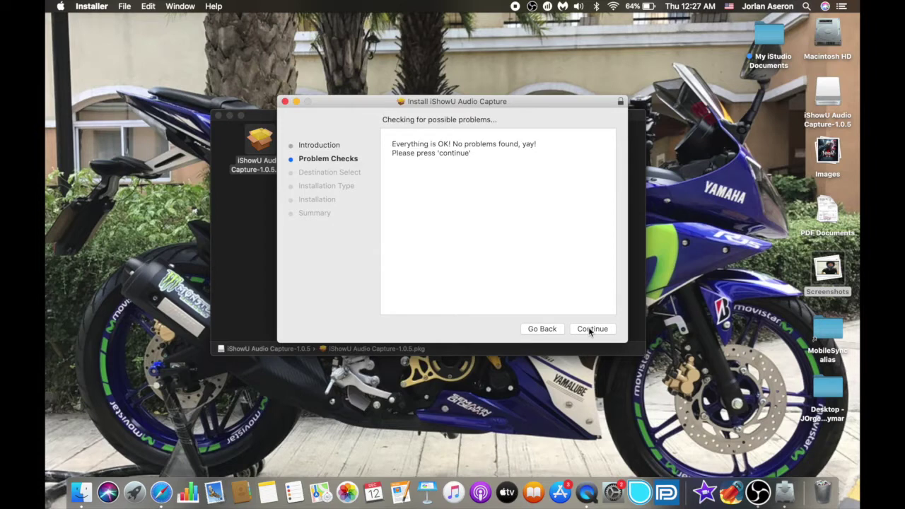
left_click(590, 329)
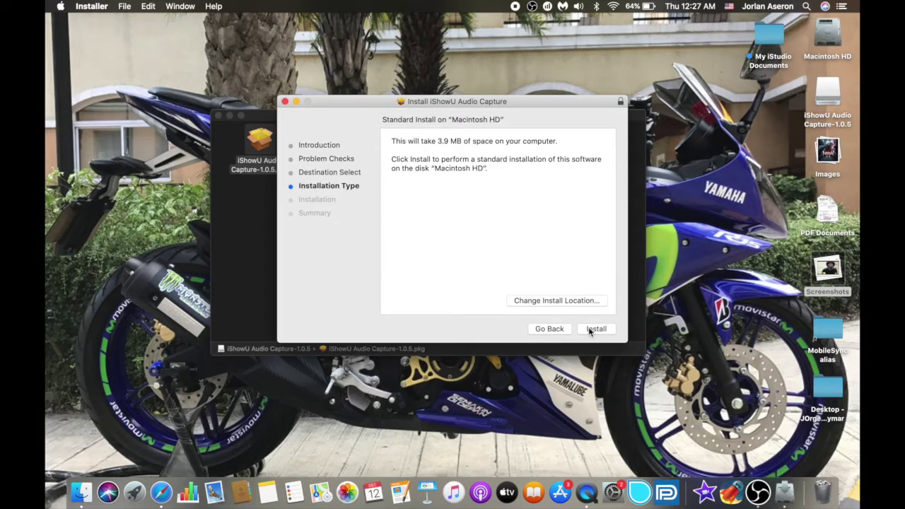
left_click(595, 329)
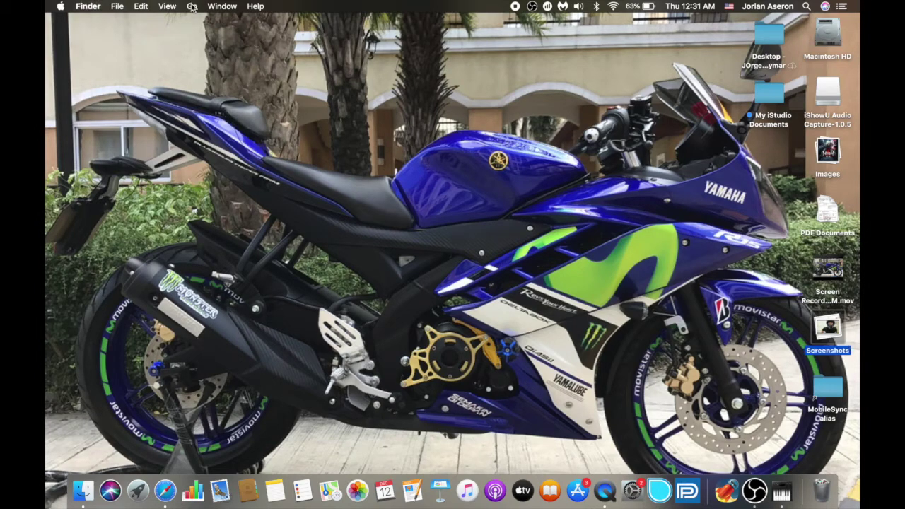
Step: Open Audio MIDI Setup from the Utilities folder and show the option for creating a multi-output device
left_click(192, 6)
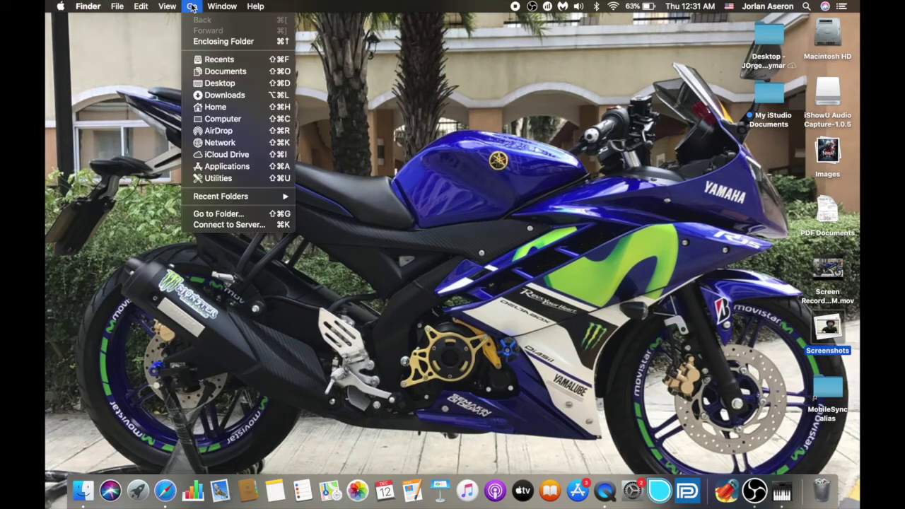
left_click(239, 178)
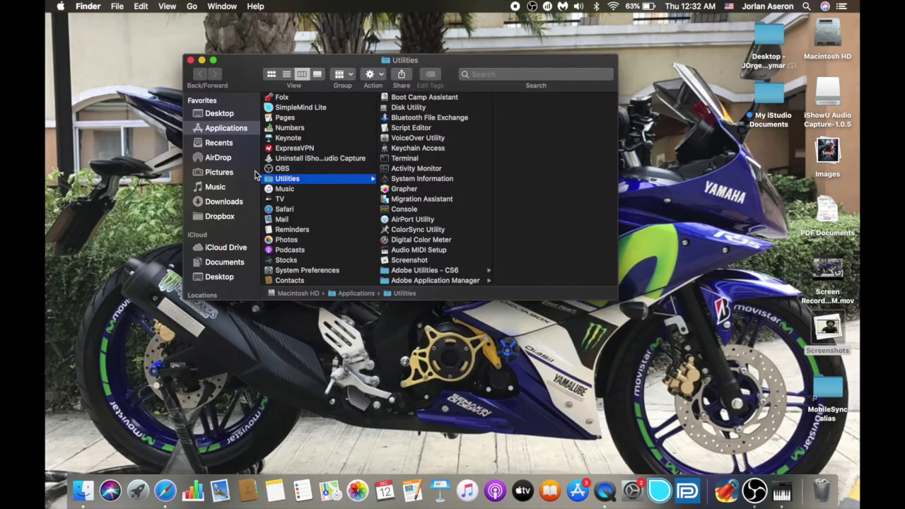
scroll(451, 201, "down", 1)
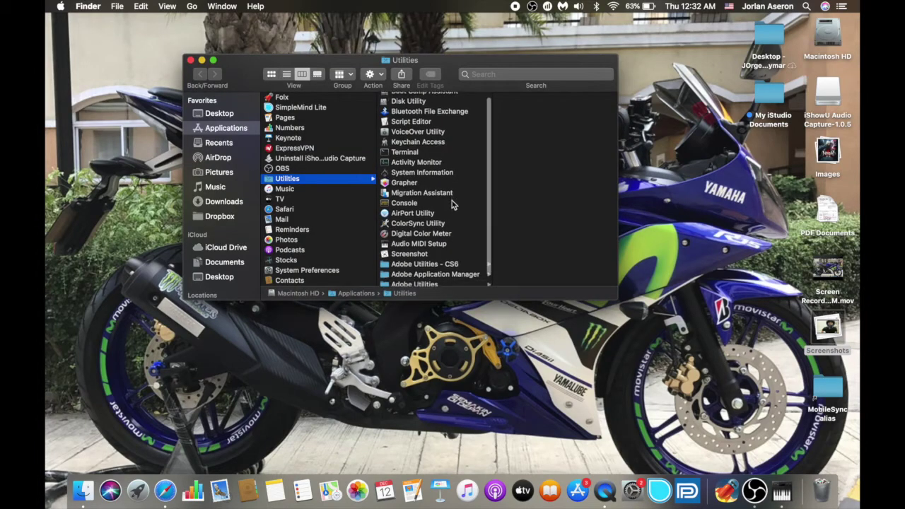
left_click(434, 242)
double_click(426, 243)
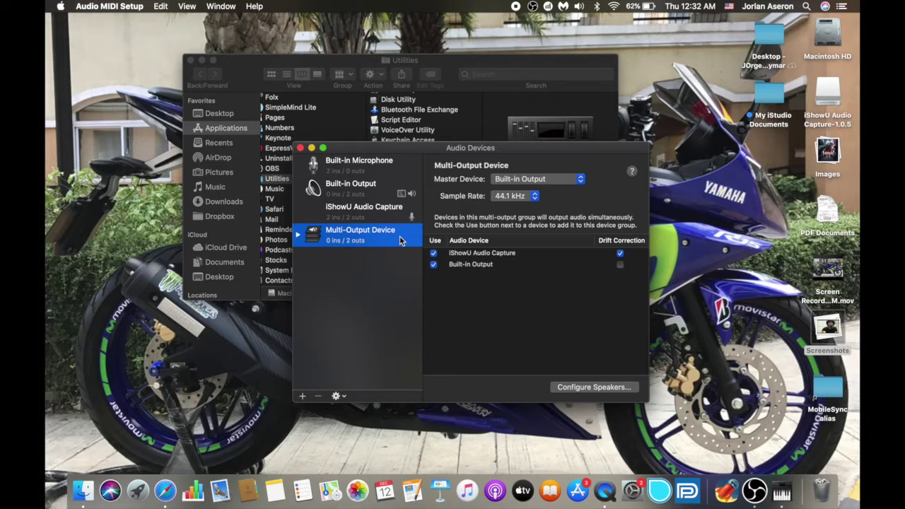
left_click(303, 396)
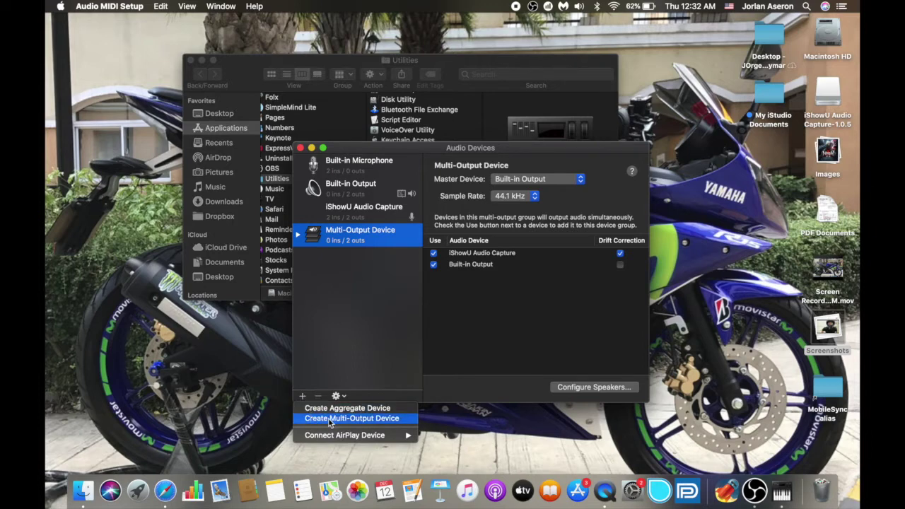
left_click(469, 321)
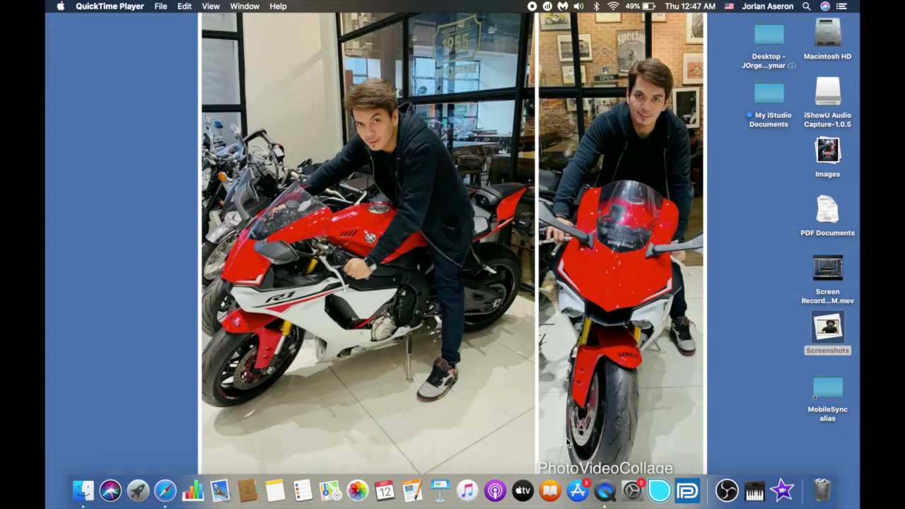
Step: Switch to OBS and use iShowU Audio Capture as the device of the Audio Input Capture source
left_click(730, 500)
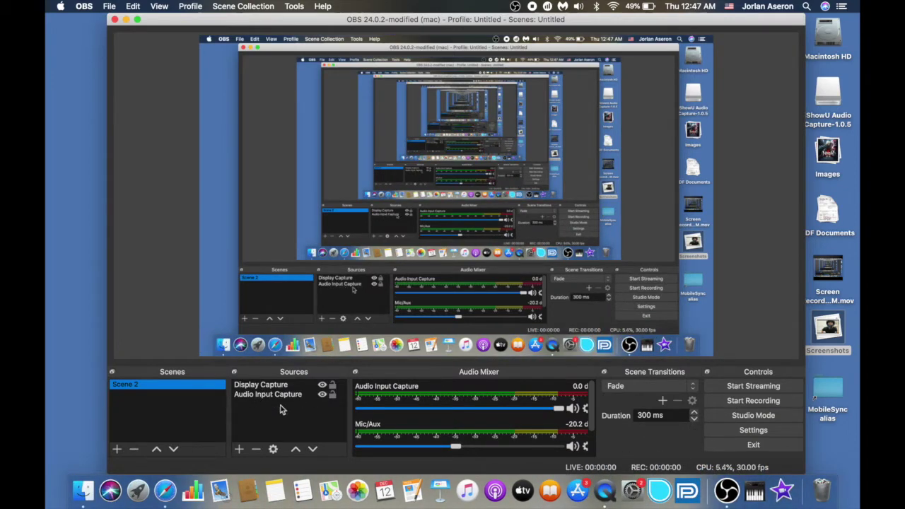
left_click(239, 449)
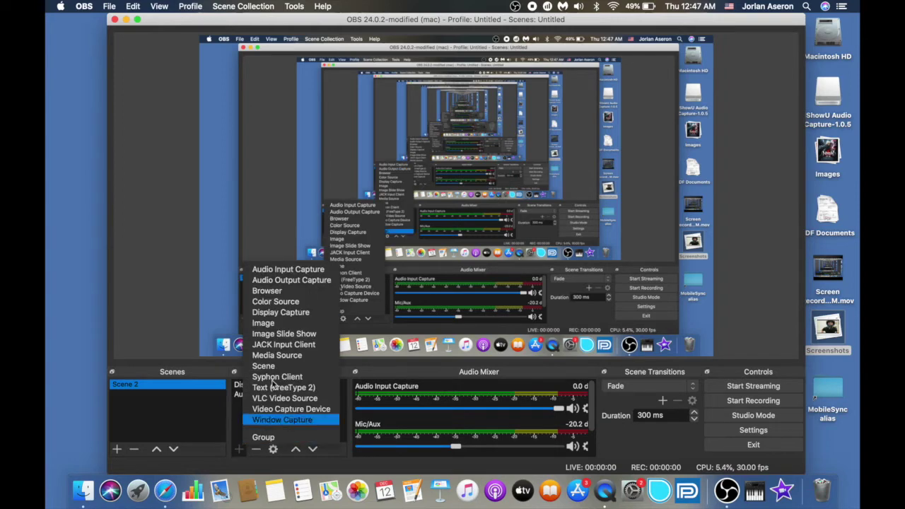
left_click(290, 270)
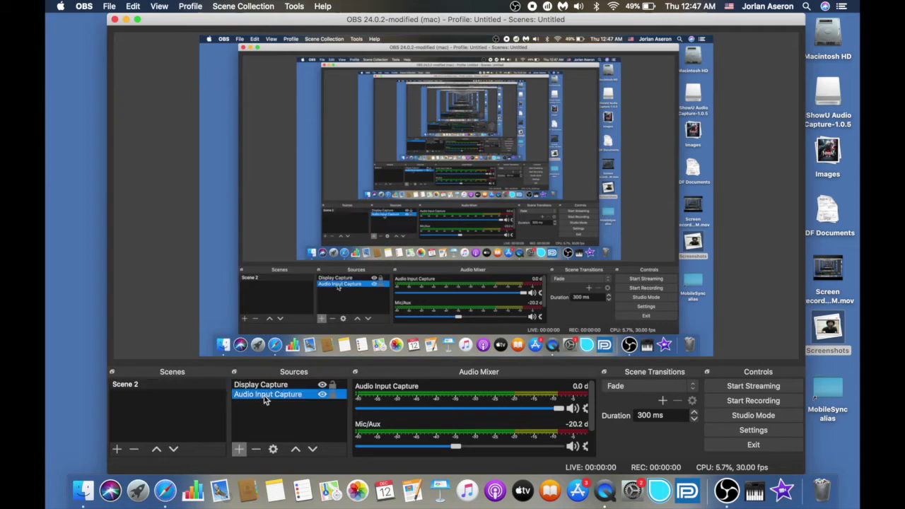
double_click(265, 400)
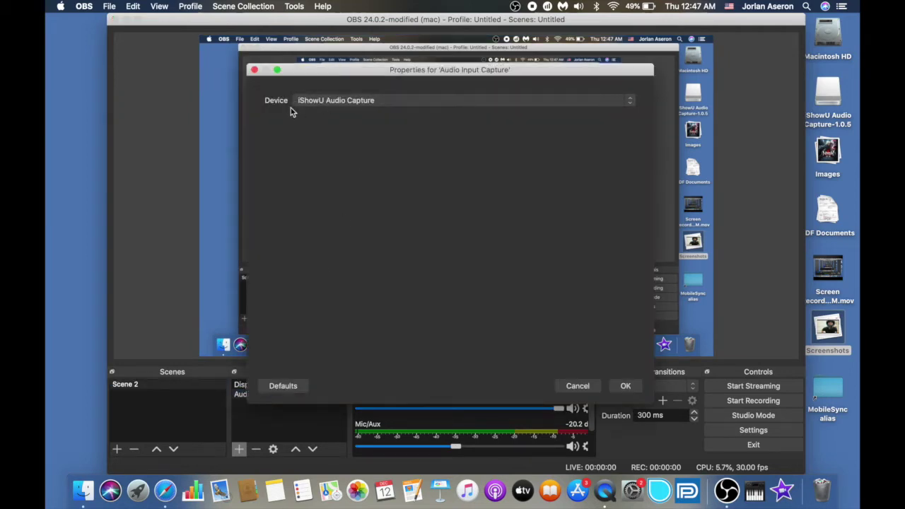
left_click(497, 101)
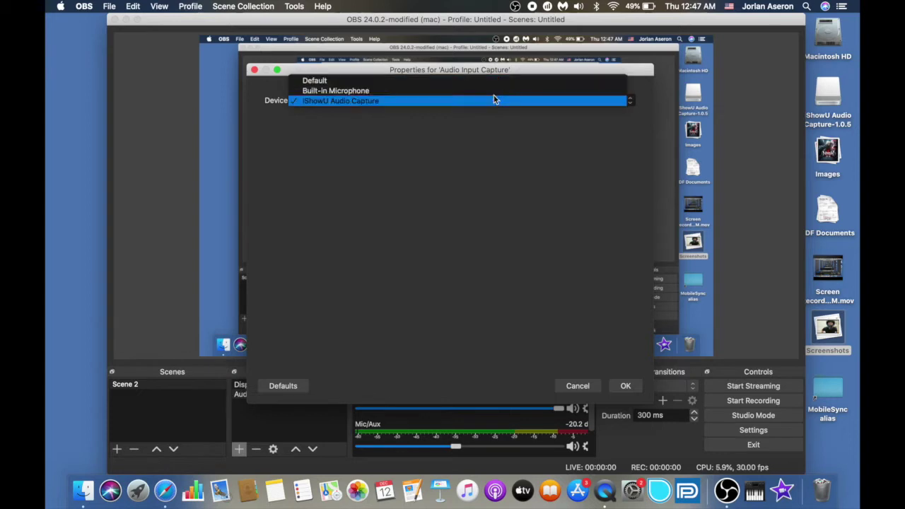
left_click(563, 297)
left_click(626, 386)
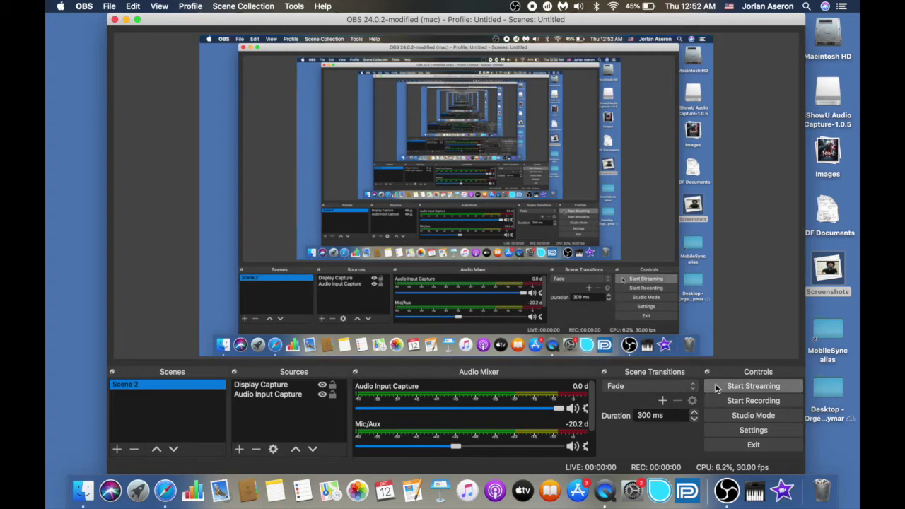
Step: In the audio settings, keep Desktop Audio Disabled and choose Built-in Microphone for Mic/Auxiliary Audio and iShowU Audio Capture for Mic/Auxiliary Audio 2
left_click(754, 431)
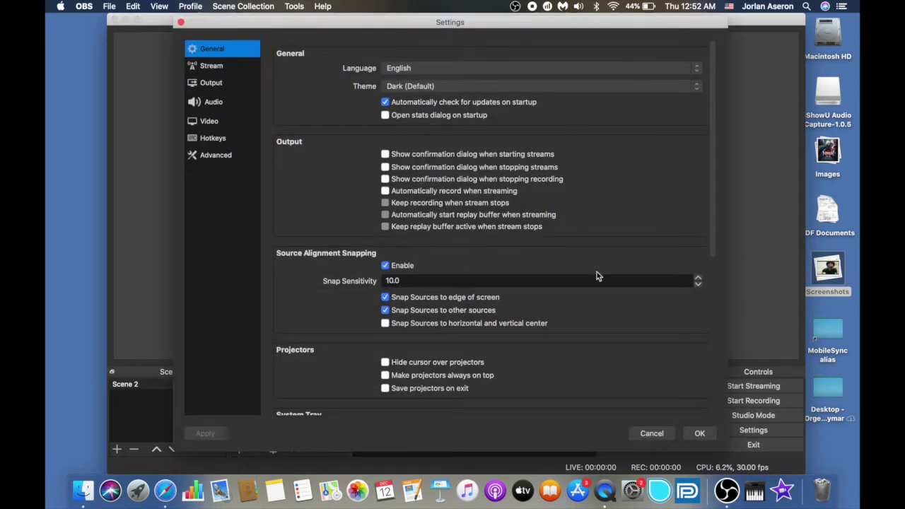
left_click(222, 104)
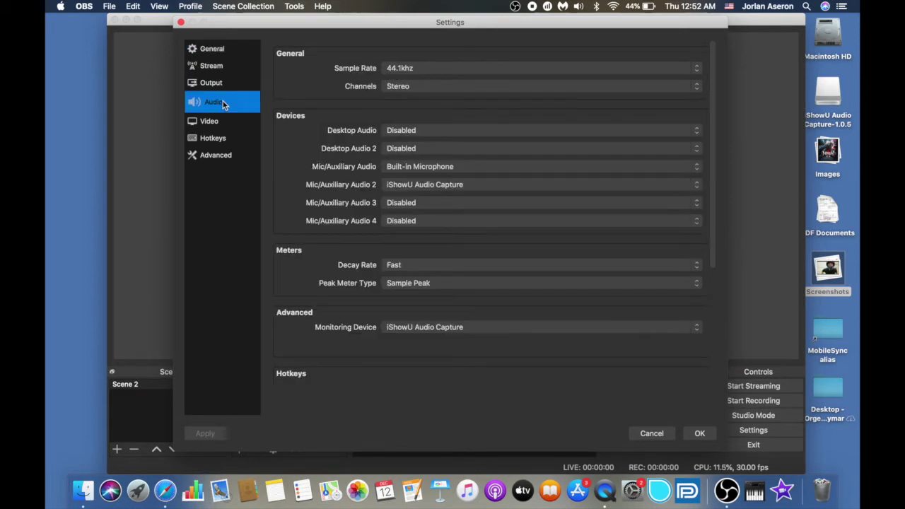
left_click(420, 132)
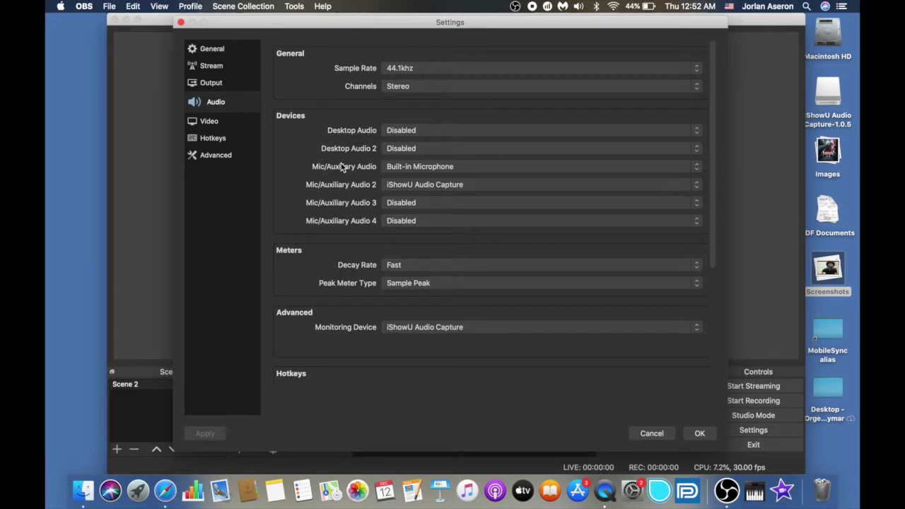
left_click(437, 167)
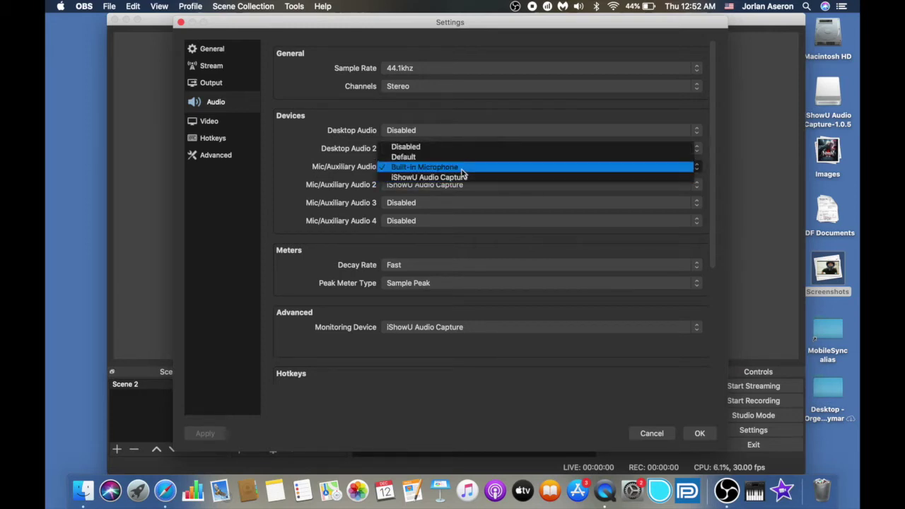
left_click(459, 168)
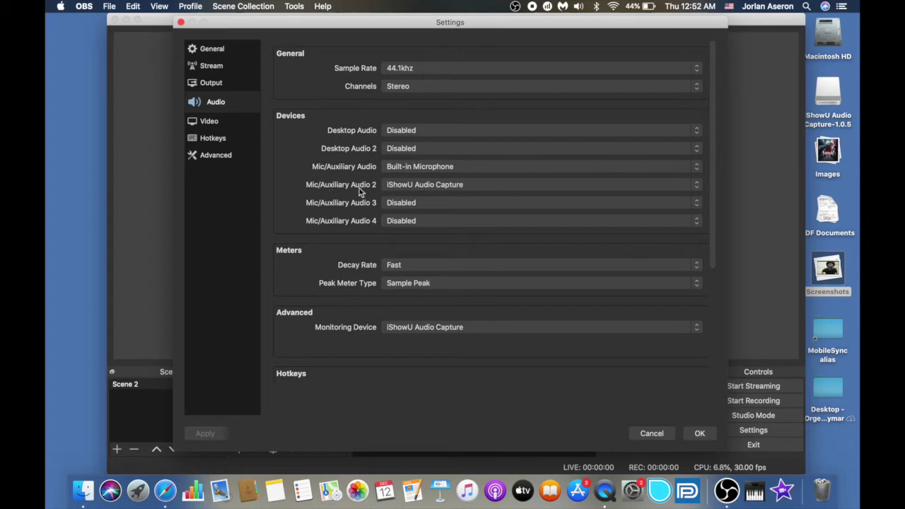
left_click(442, 185)
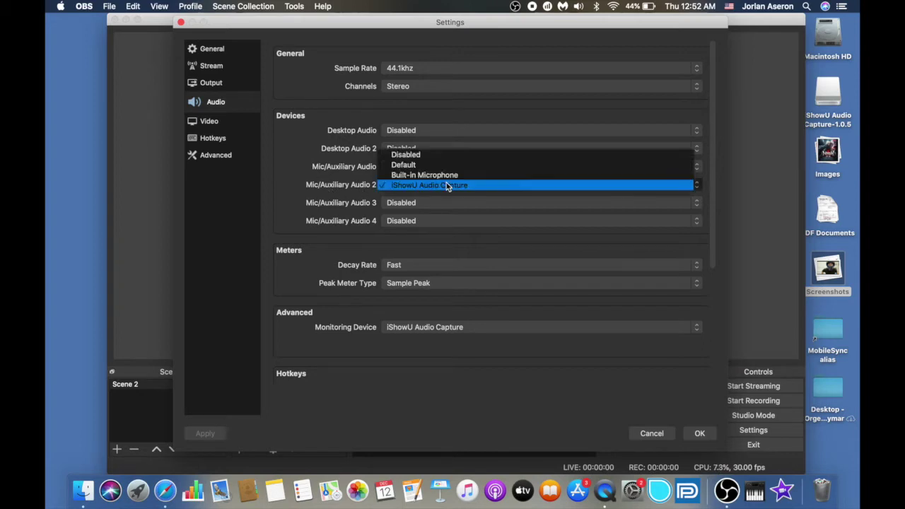
left_click(458, 185)
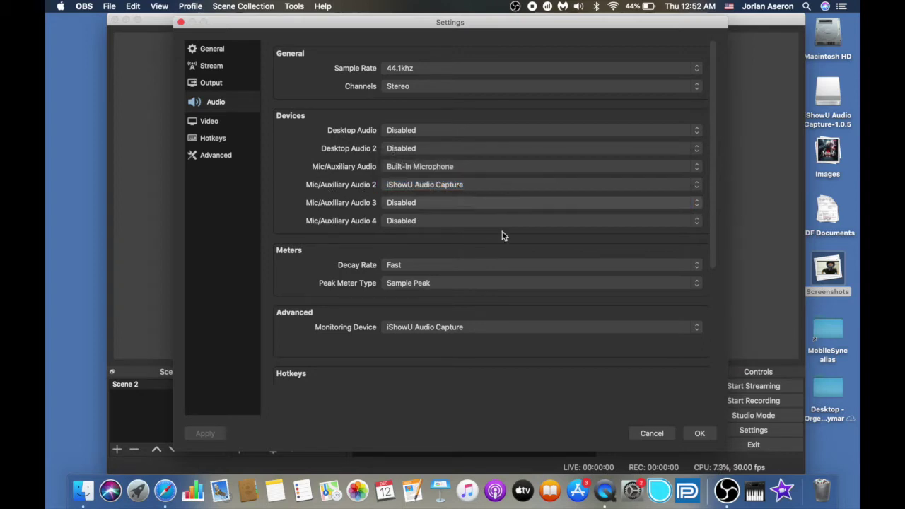
Step: Accept the configured audio devices and close the settings
left_click(700, 434)
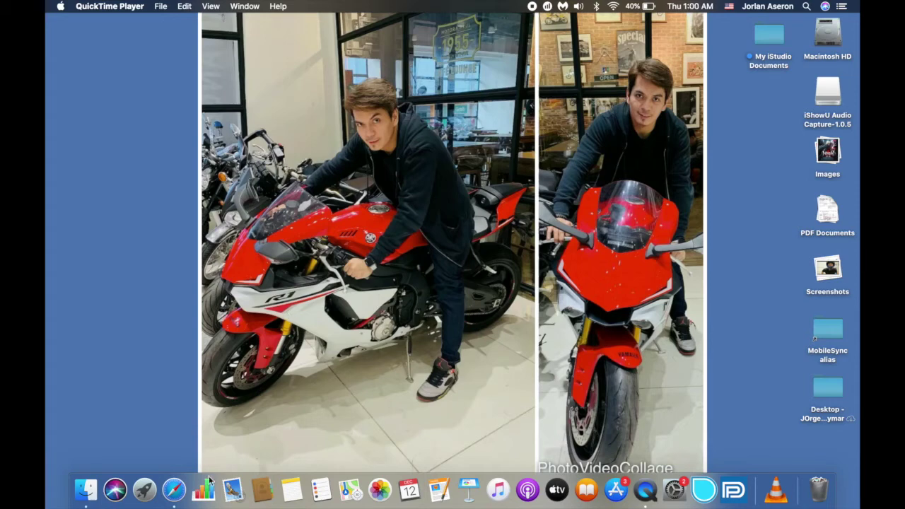
Step: In Safari, open the bookmarked macOS 10.15 Catalina Support Status page, copy the Option 2 command for running OBS from Terminal, and close the window
left_click(174, 488)
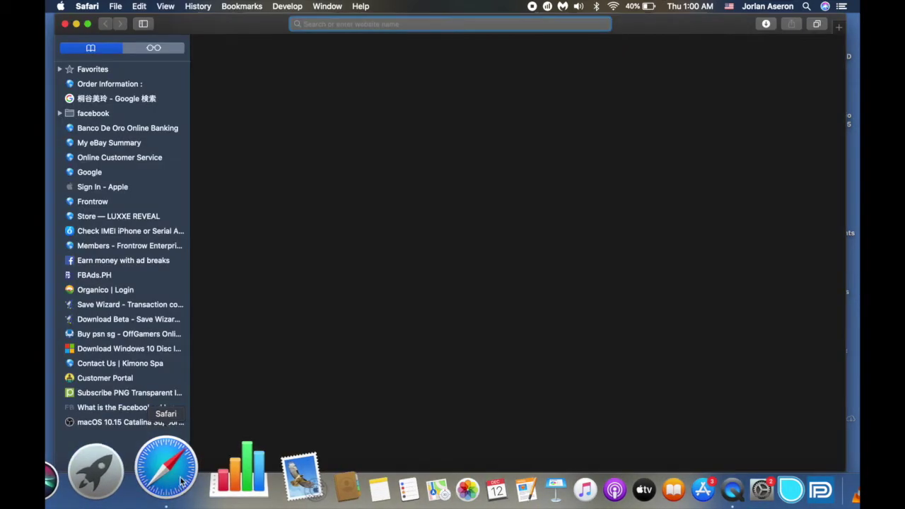
left_click(128, 422)
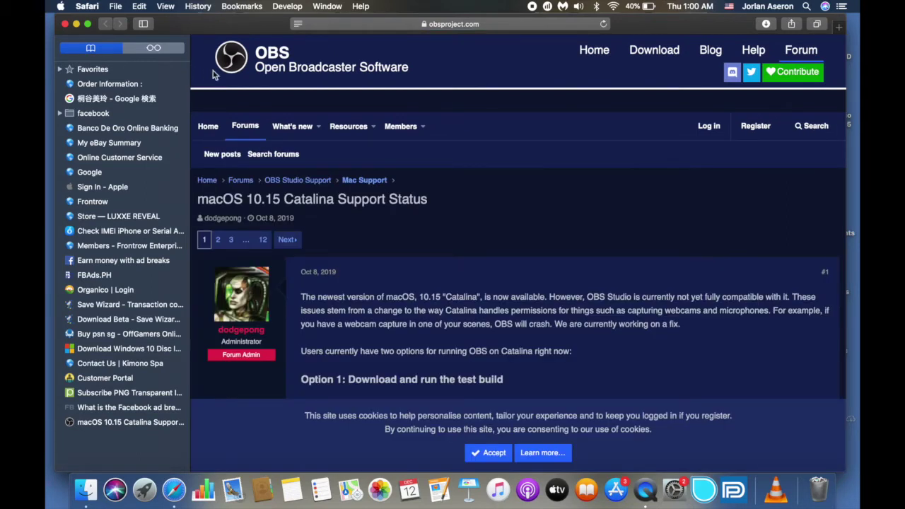
scroll(405, 145, "down", 3)
scroll(405, 145, "down", 7)
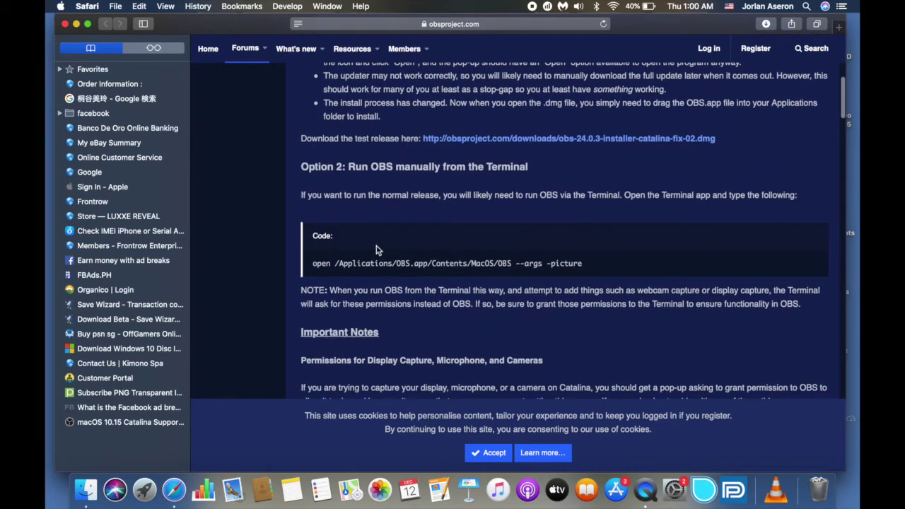
triple_click(584, 263)
key("super+c")
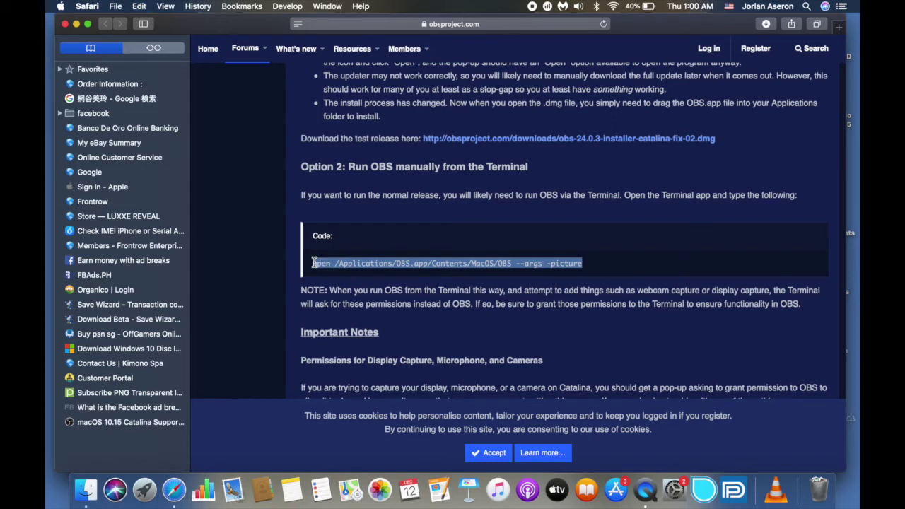
left_click(65, 25)
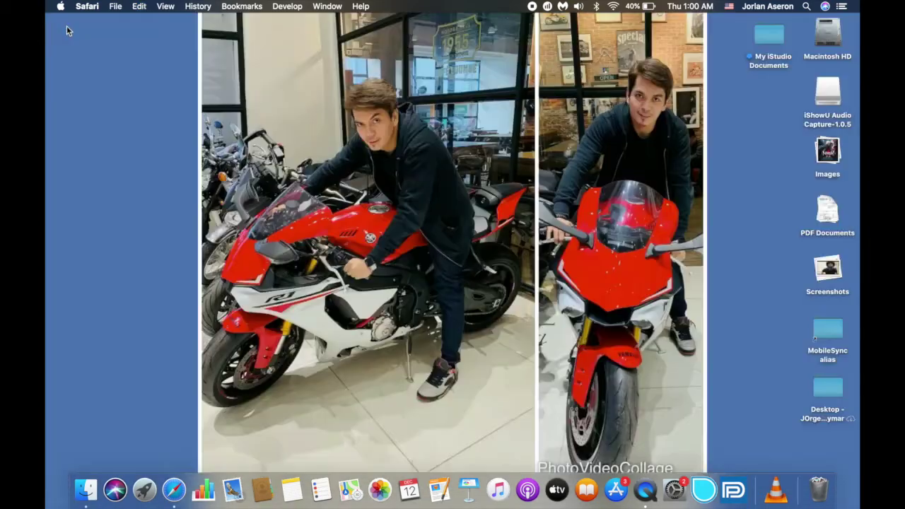
Step: Open Terminal from the Utilities folder and run the copied command open /Applications/OBS.app/Contents/MacOS/OBS --args -picture
left_click(133, 86)
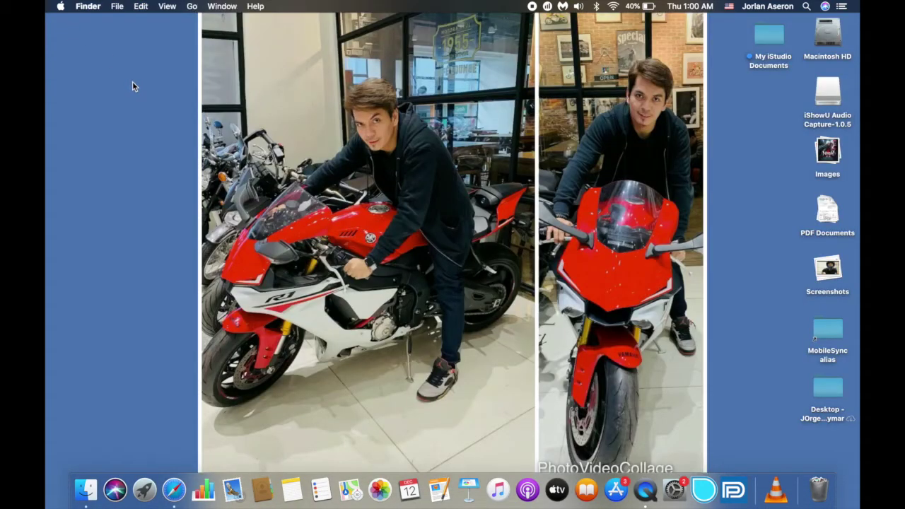
left_click(191, 7)
left_click(212, 178)
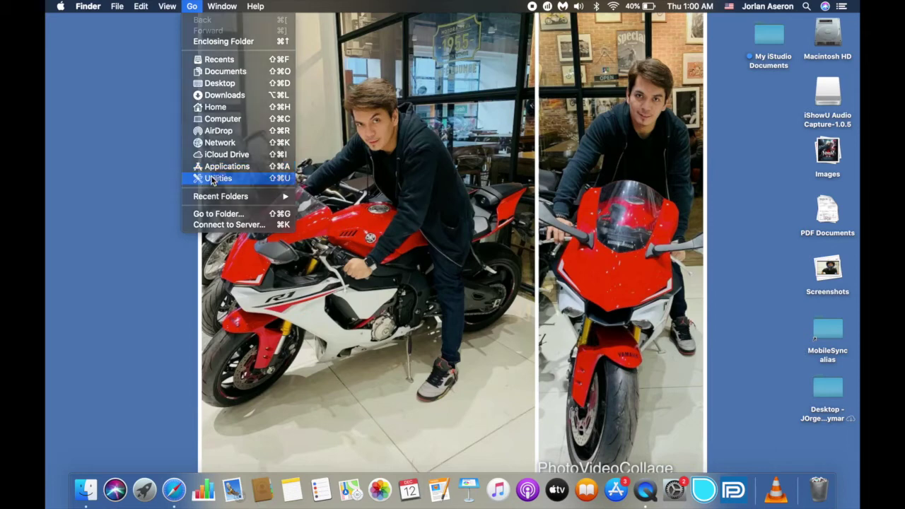
scroll(405, 241, "down", 2)
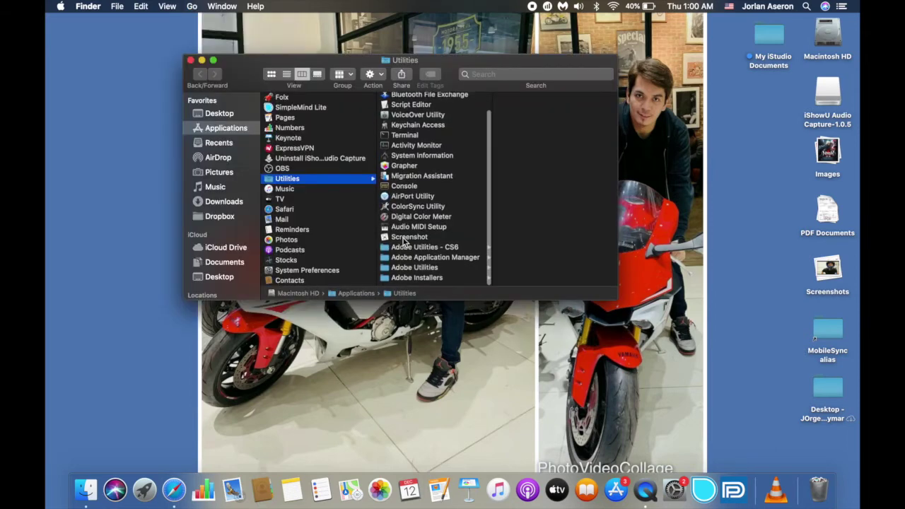
double_click(413, 138)
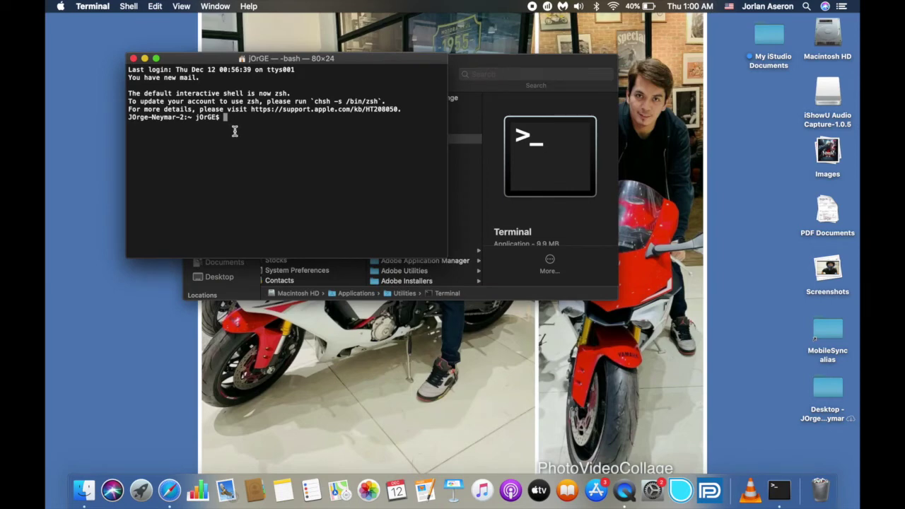
key("super+v")
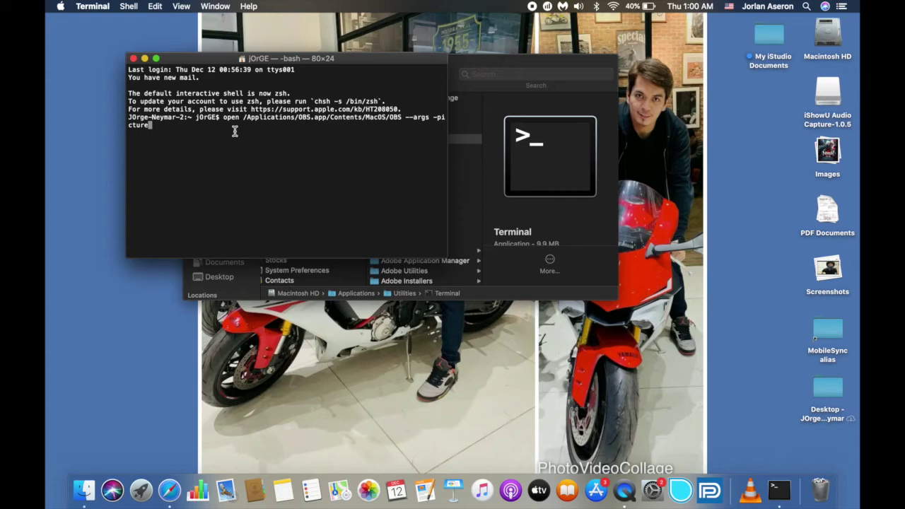
key("Return")
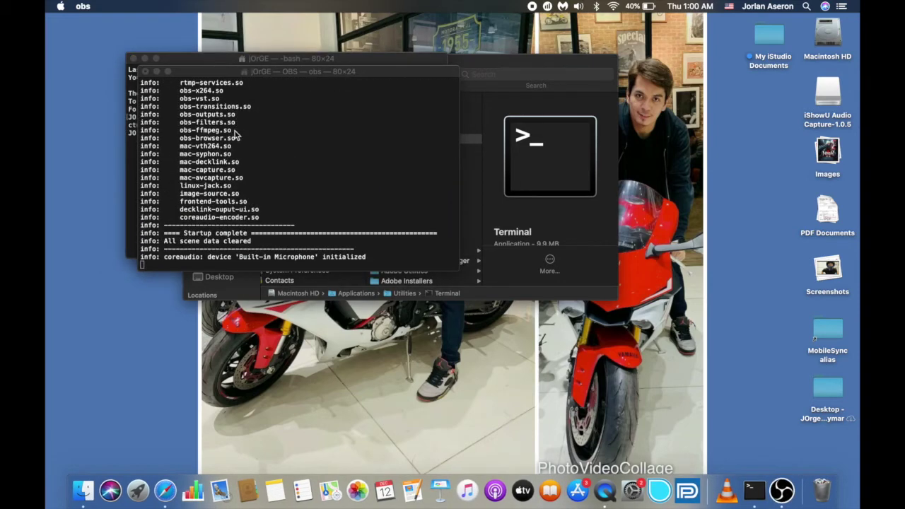
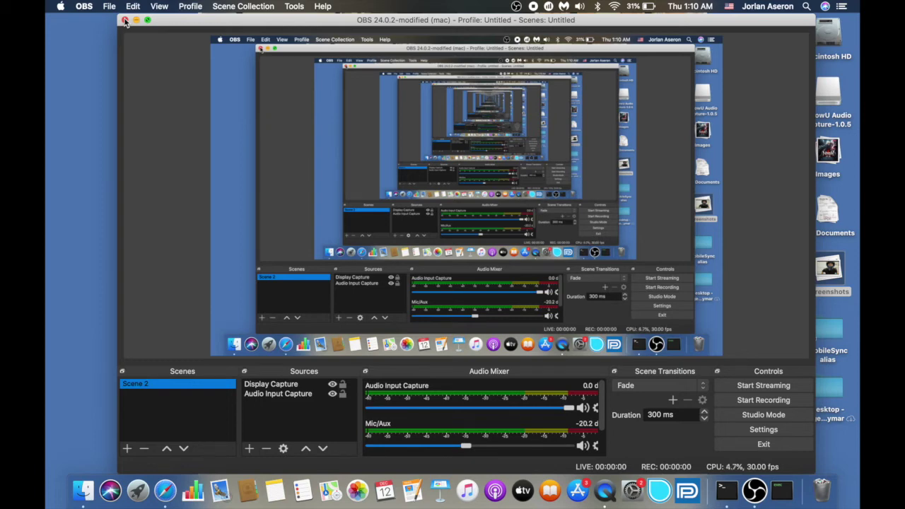
Step: Close the open OBS window and relaunch OBS from a Terminal window with open /Applications/OBS.app/Contents/MacOS/OBS --args -picture
left_click(124, 20)
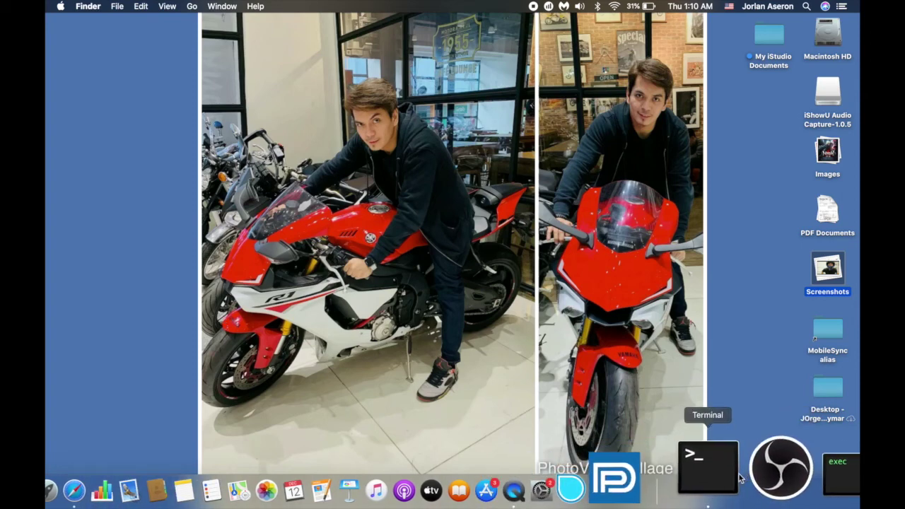
left_click(717, 474)
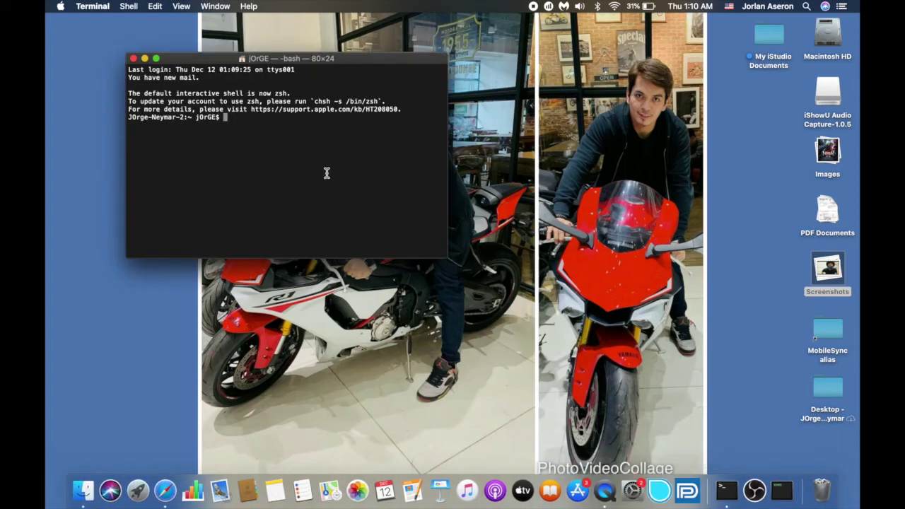
triple_click(320, 169)
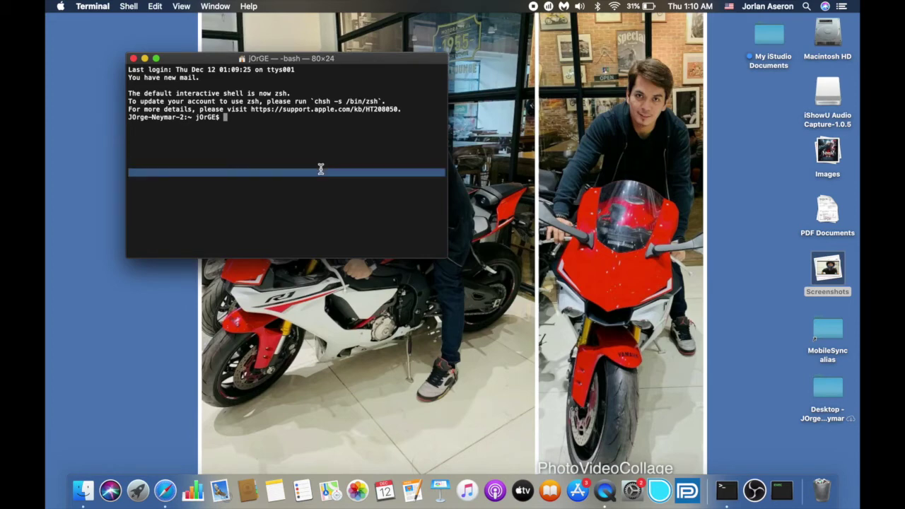
type("open /Applications/OBS.app/Contents/MacOS/OBS --args -picture")
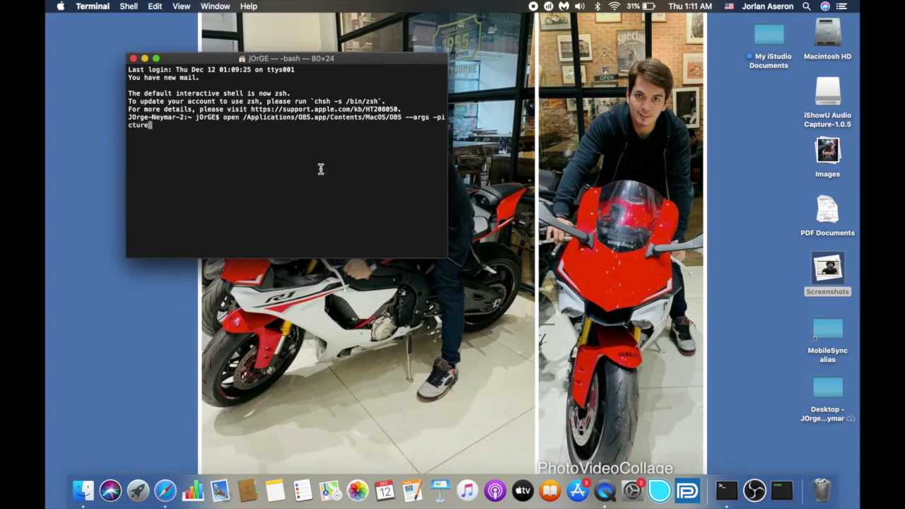
key("Return")
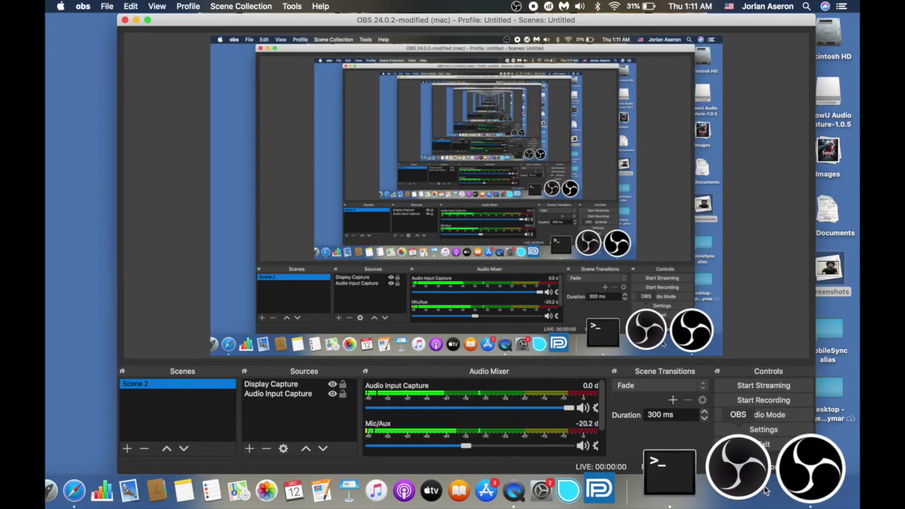
Step: Move the two running OBS windows apart to compare them, and close both
left_click_drag(456, 20, 420, 4)
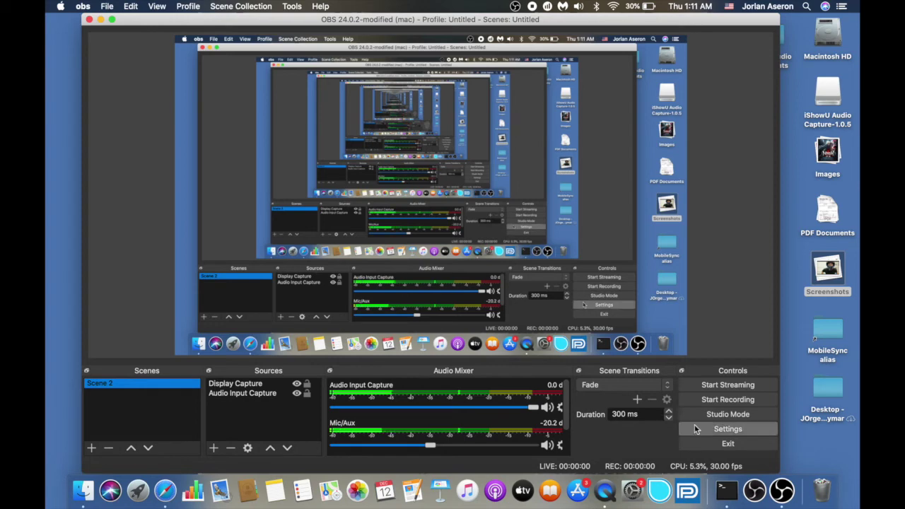
left_click(755, 488)
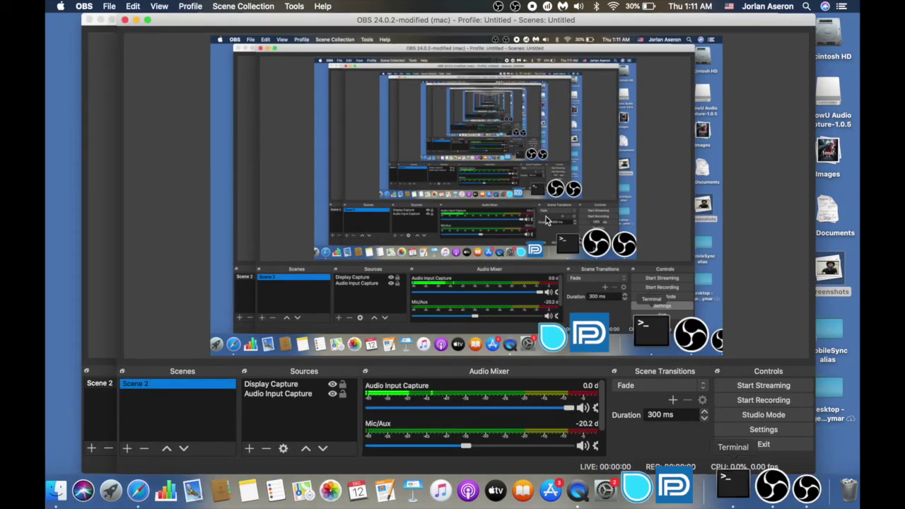
left_click_drag(329, 23, 294, 21)
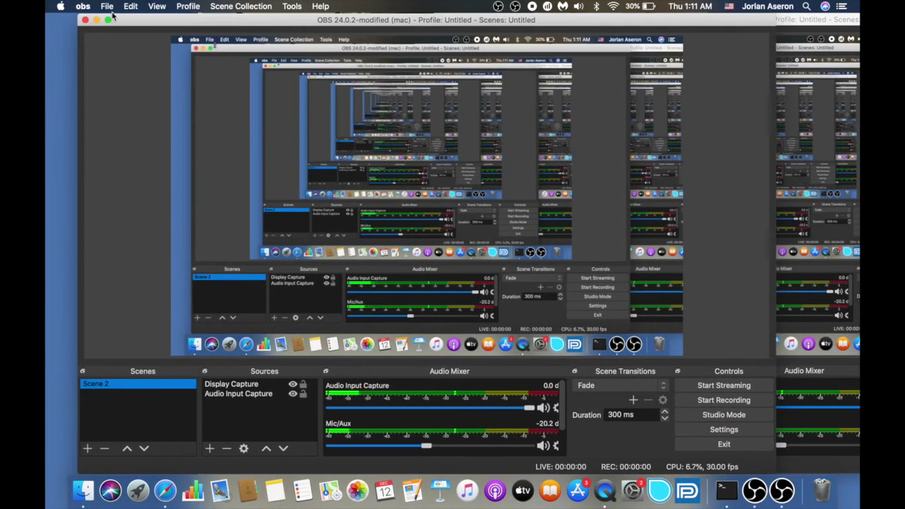
left_click(86, 22)
left_click_drag(508, 26, 280, 21)
left_click_drag(501, 19, 406, 10)
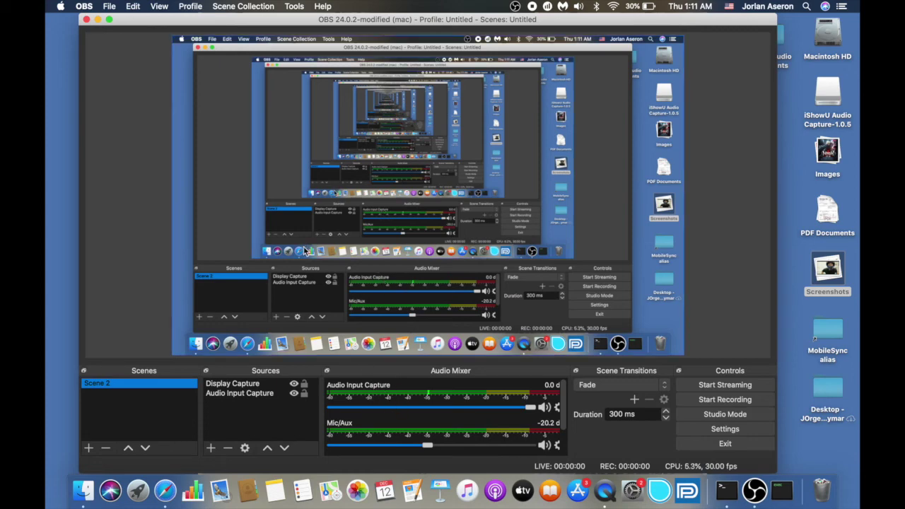
left_click(87, 20)
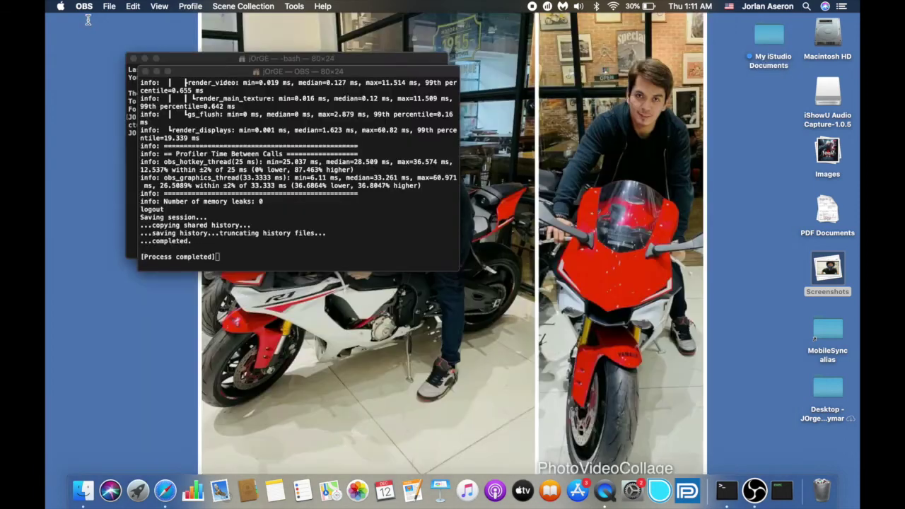
Step: Close both old Terminal windows and run open /Applications/OBS.app/Contents/MacOS/OBS --args -picture in a new one
left_click(145, 72)
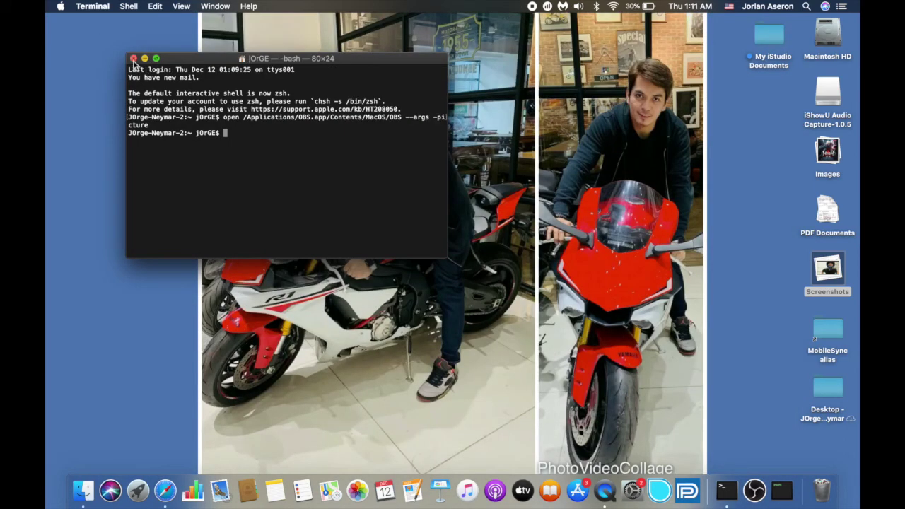
left_click(133, 59)
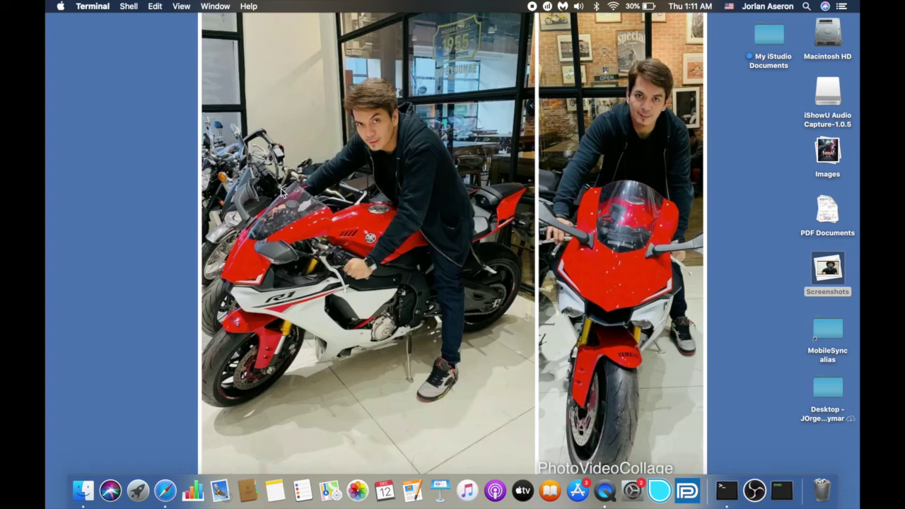
left_click(727, 489)
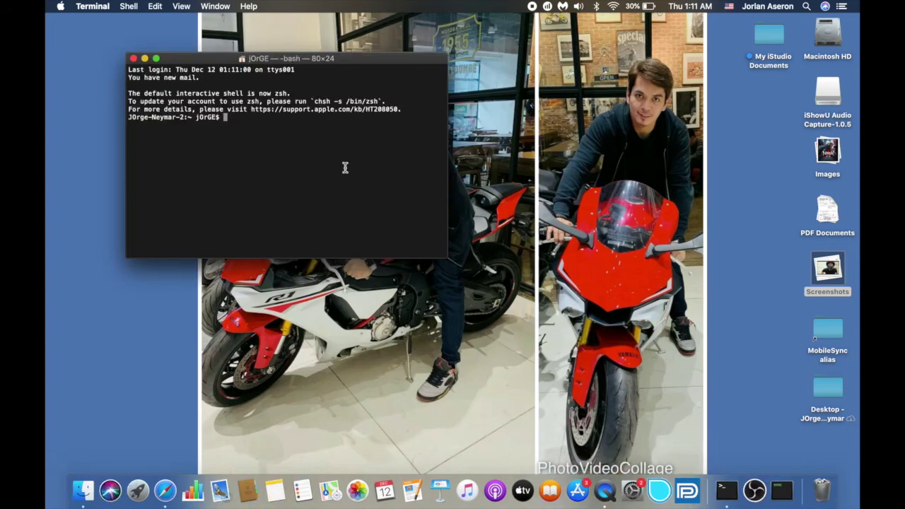
type("open /Applications/OBS.app/Contents/MacOS/OBS --args -picture")
key("Return")
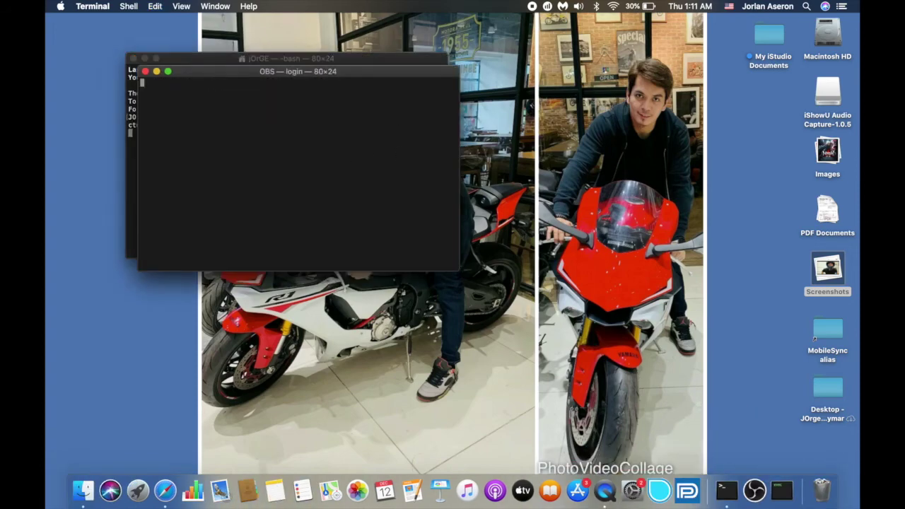